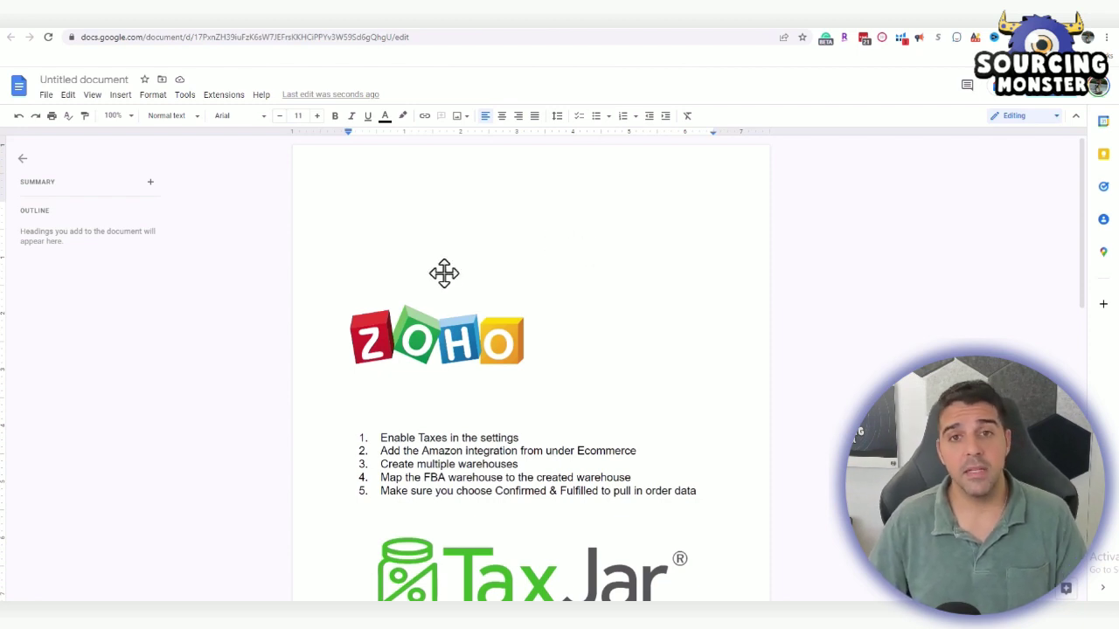
Review the document's Zoho setup list, the TaxJar section and the Datafinder link.
scroll(444, 274, down, 1)
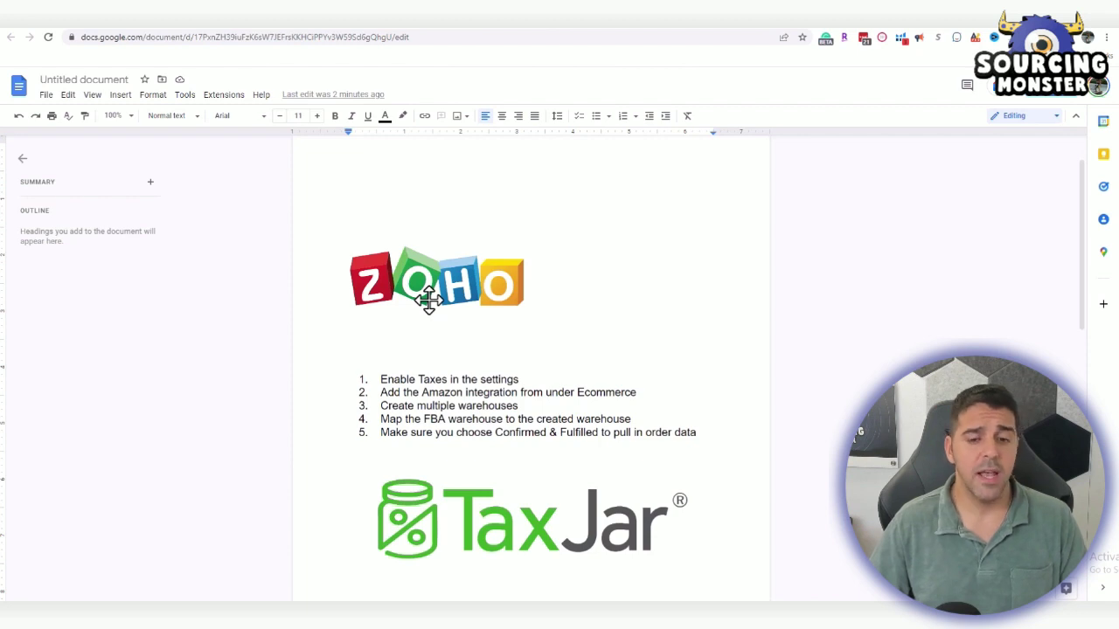
scroll(428, 299, down, 1)
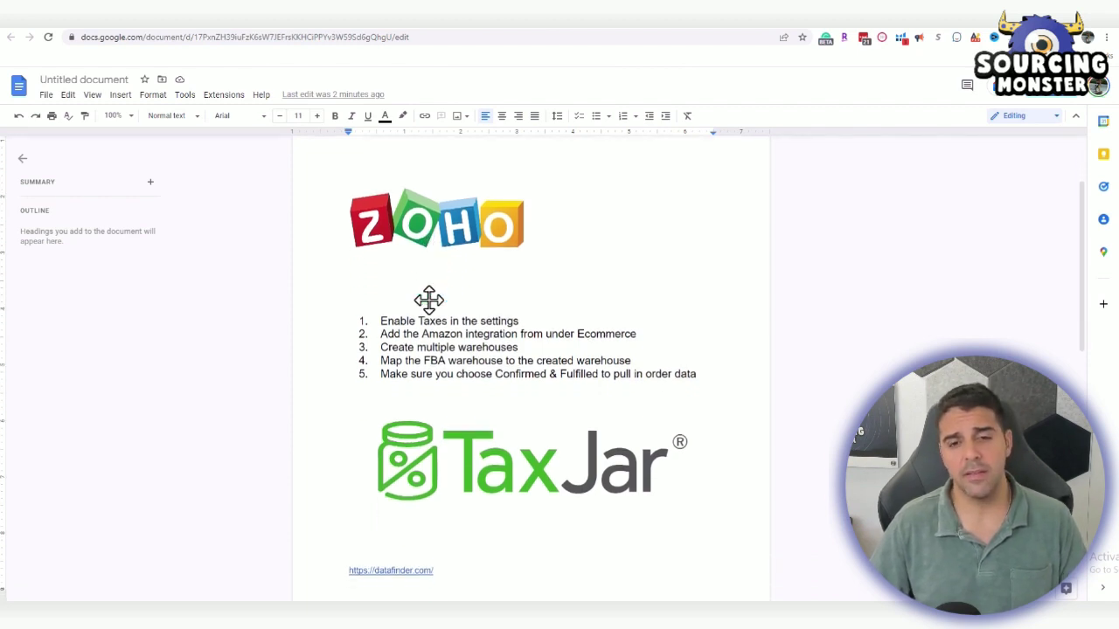
scroll(428, 299, down, 2)
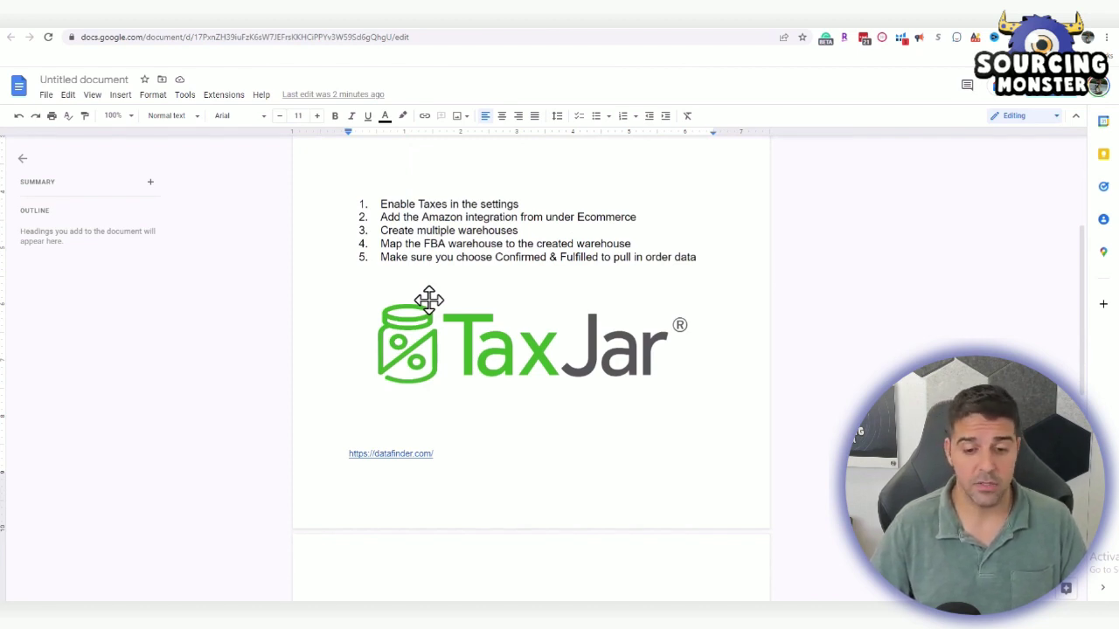
scroll(428, 299, down, 1)
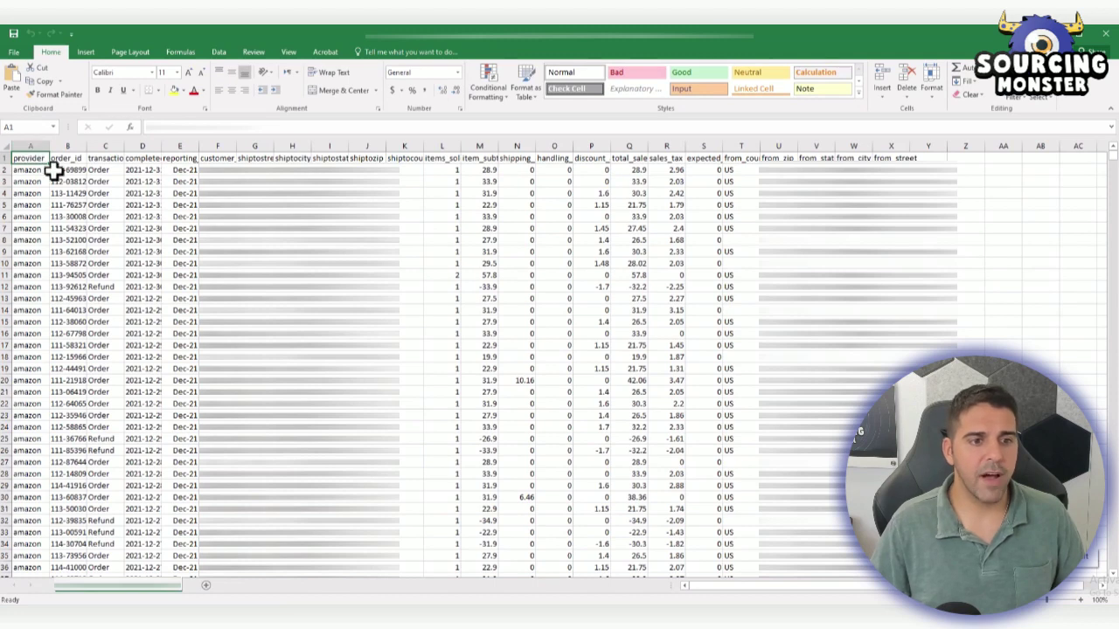
Examine the customer and shipping address columns in the Amazon orders spreadsheet.
click(219, 159)
click(220, 147)
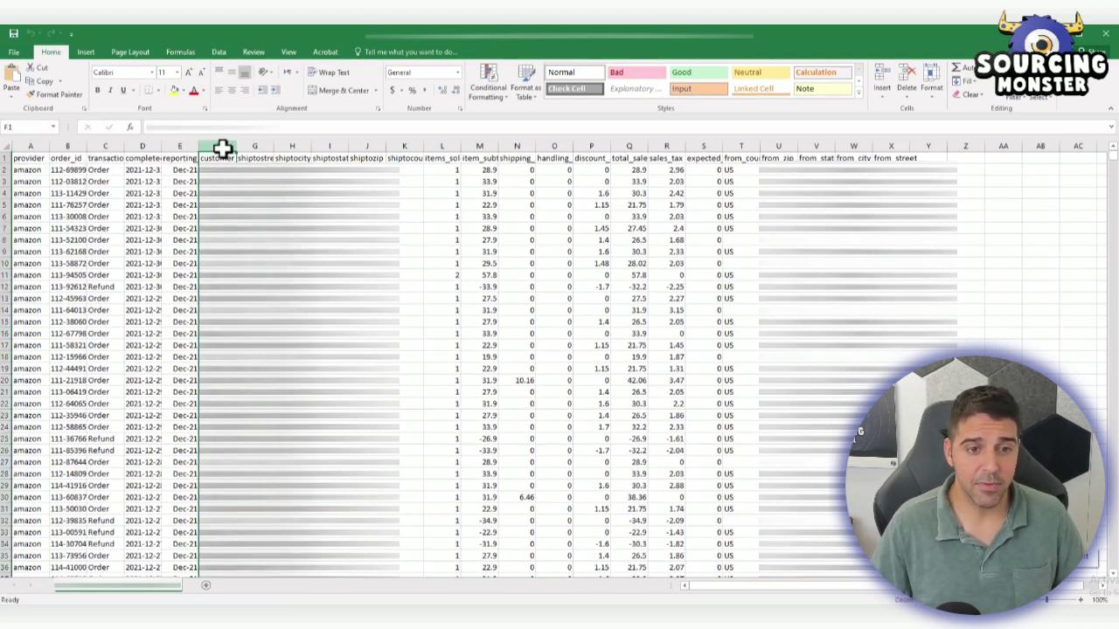
click(249, 193)
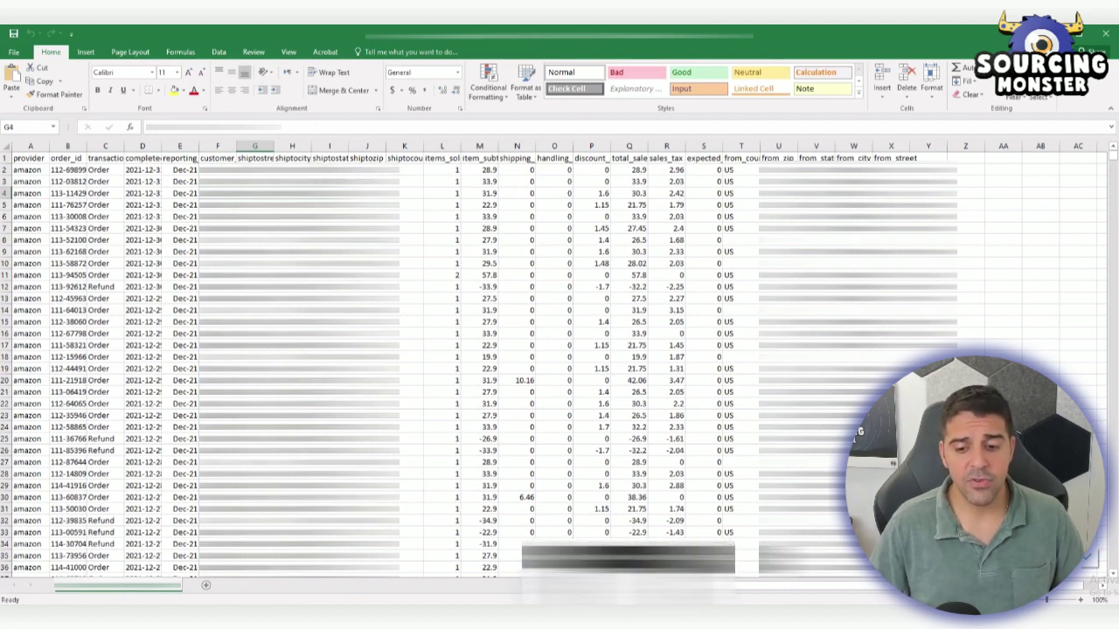
Return to the Google Docs document, follow its datafinder.com link and go to the Datafinder login.
click(628, 558)
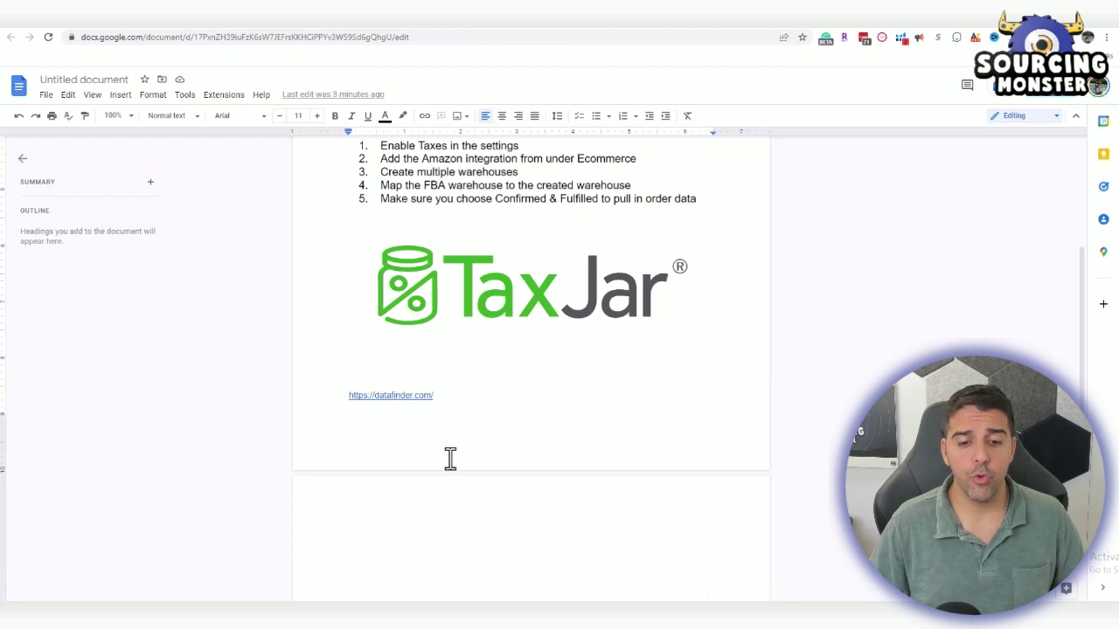
click(411, 398)
click(404, 413)
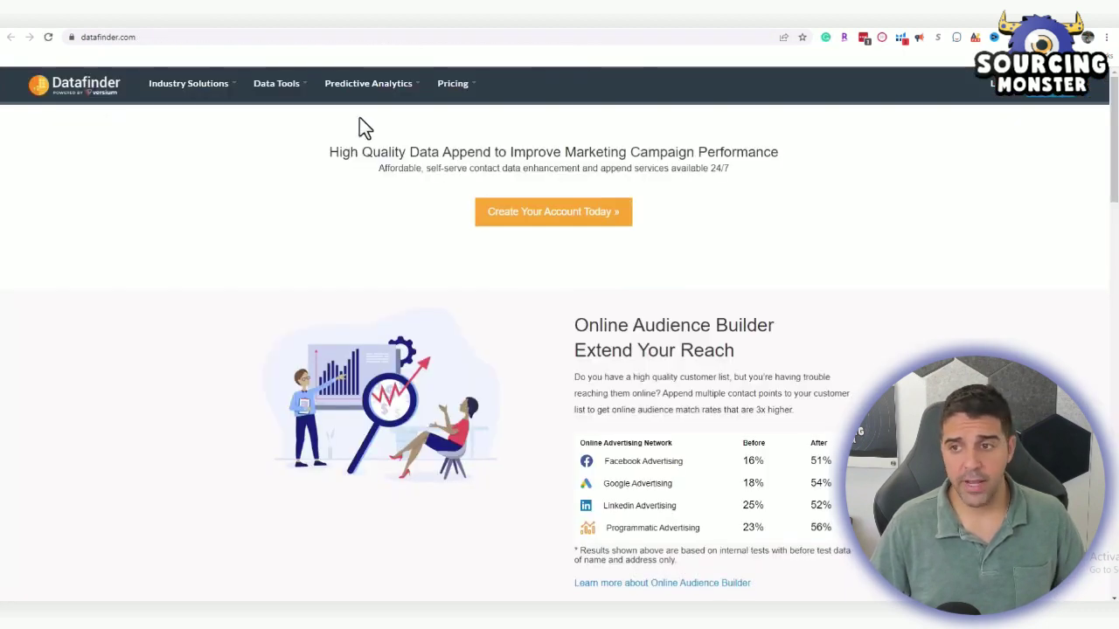
click(983, 96)
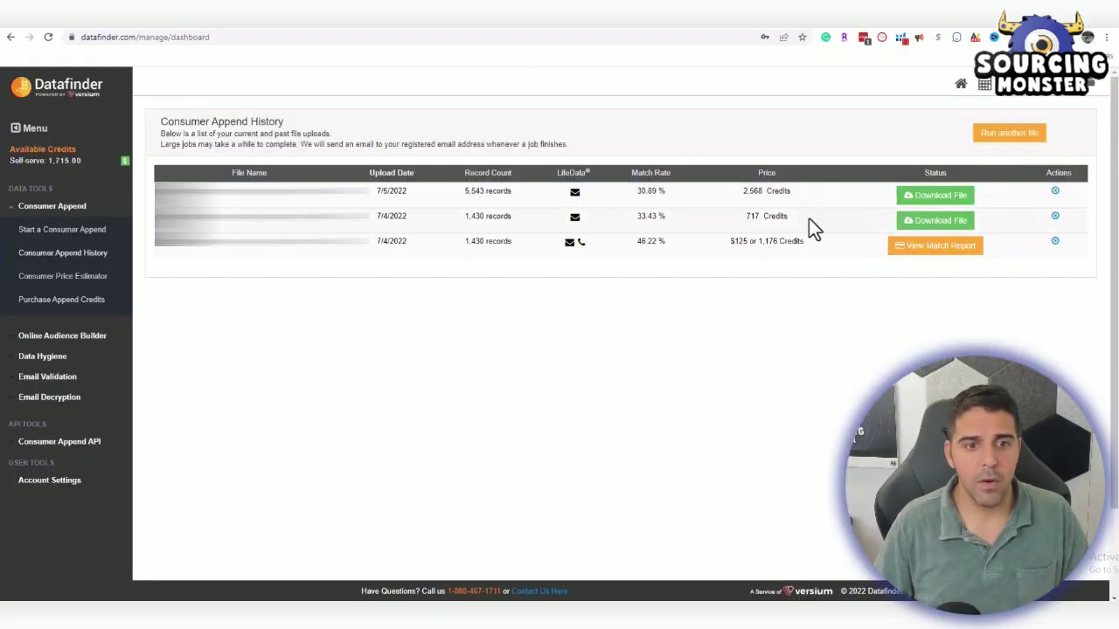
Start a new consumer append for another file and view the available import sources.
click(994, 143)
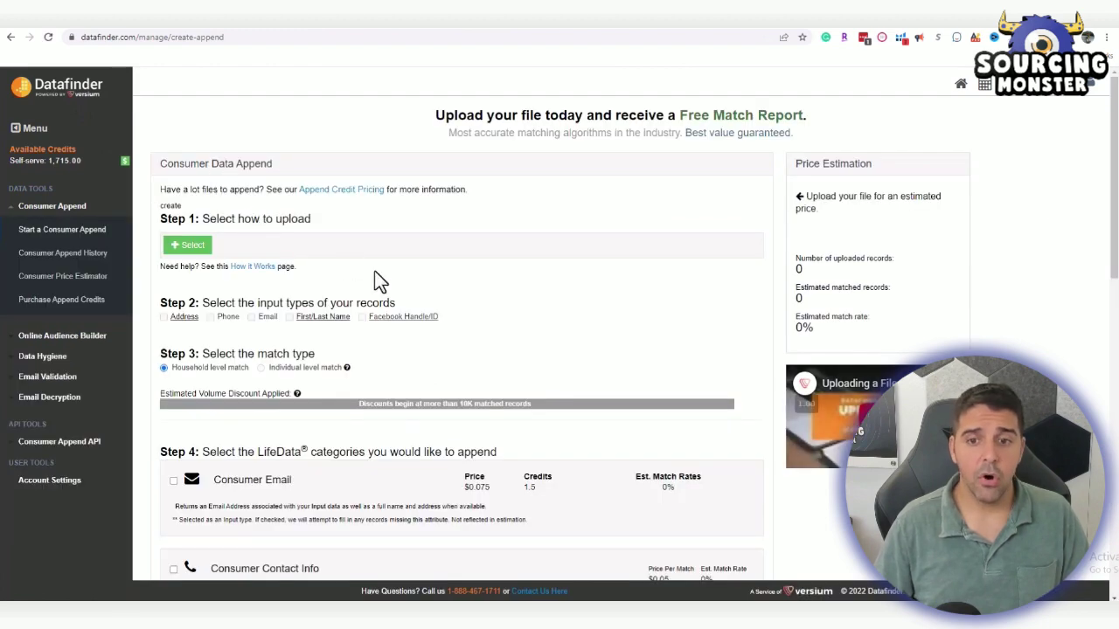
click(204, 247)
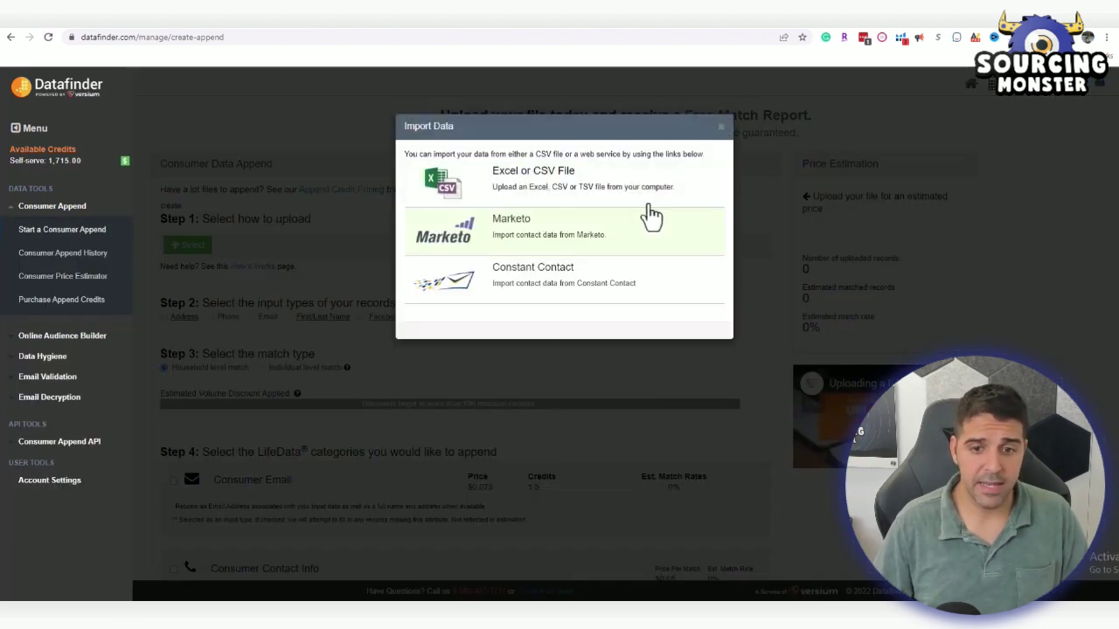
click(721, 127)
Review the append form's record input types and match types, and recheck the file import options.
scroll(260, 322, down, 1)
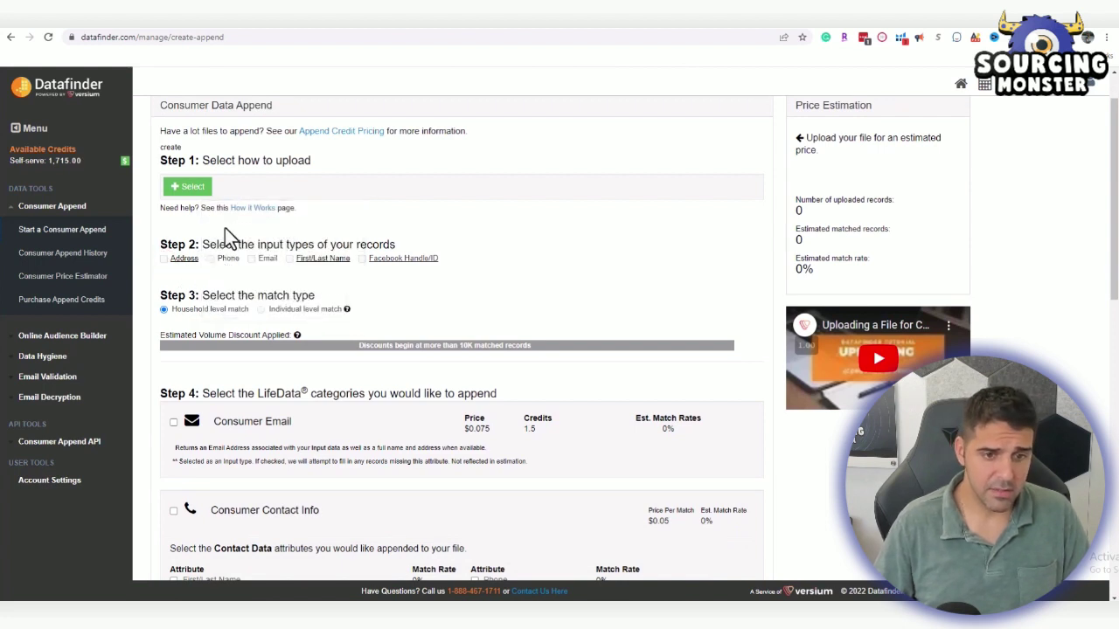
scroll(292, 279, down, 1)
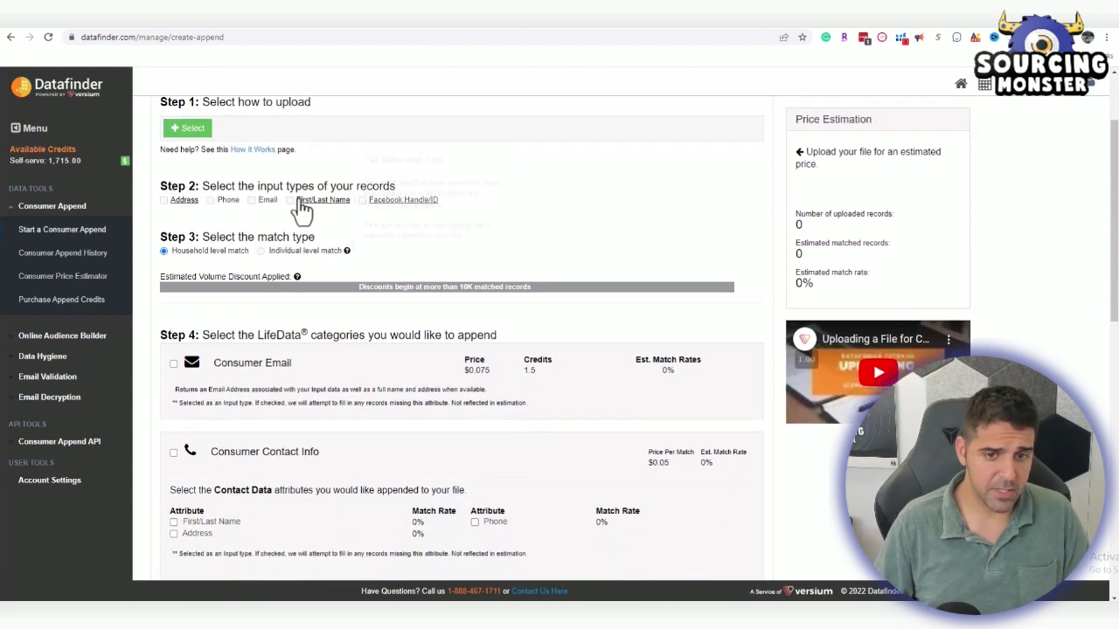
mouse_move(175, 204)
scroll(481, 229, down, 1)
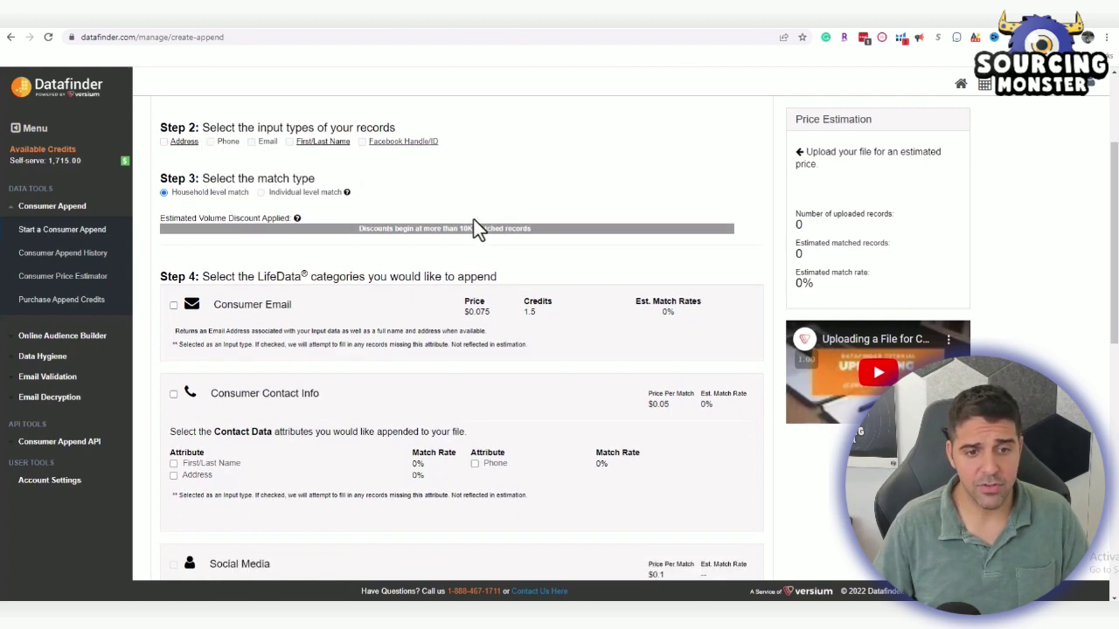
scroll(249, 214, up, 3)
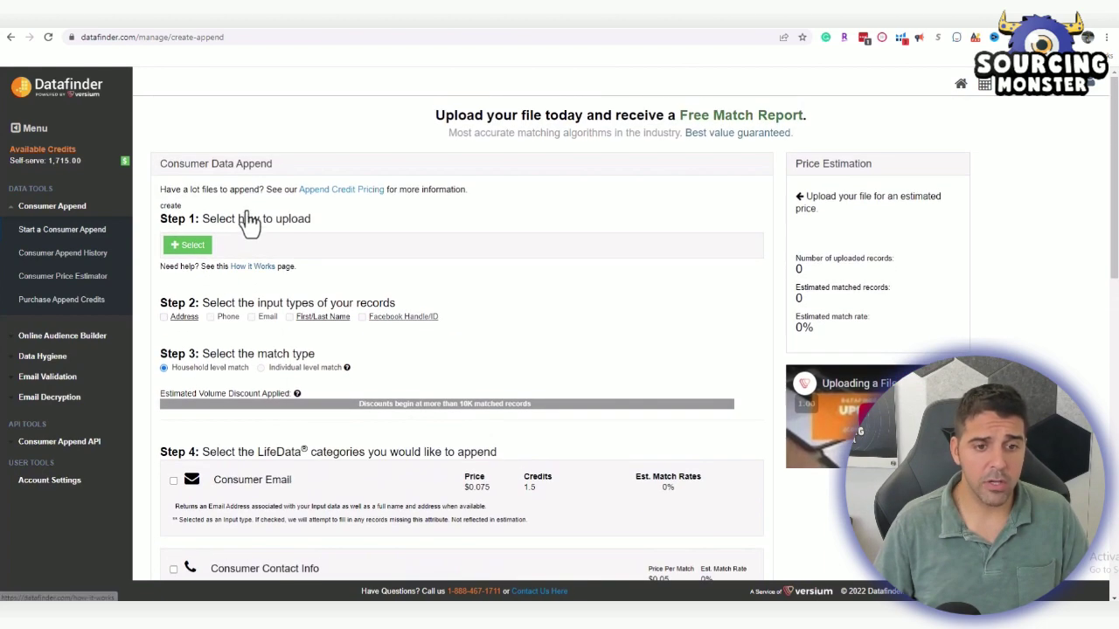
click(194, 250)
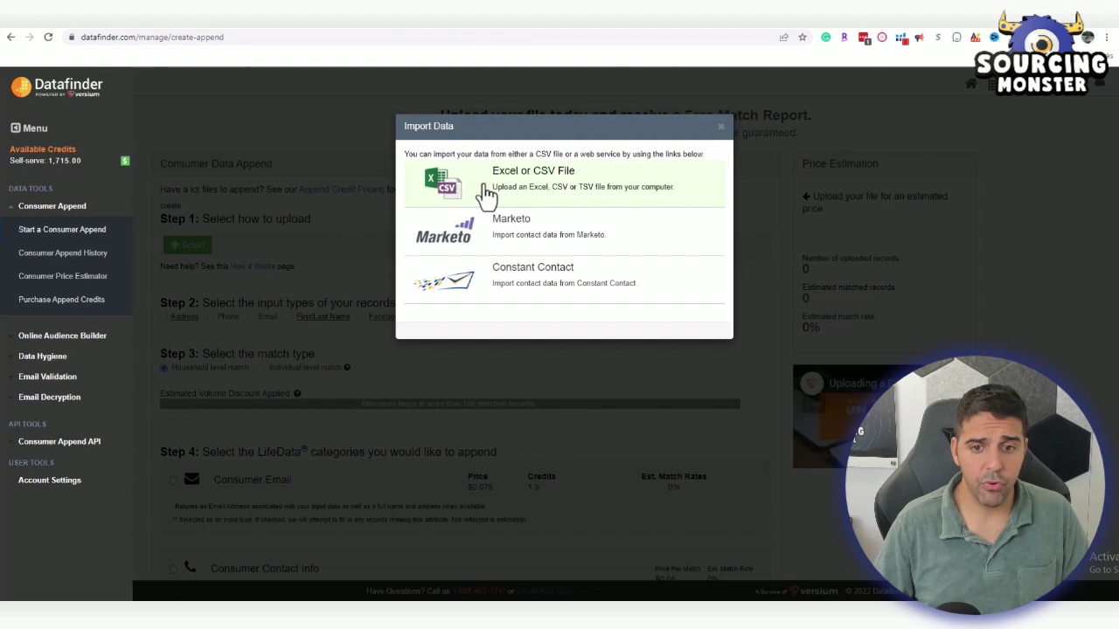
click(720, 127)
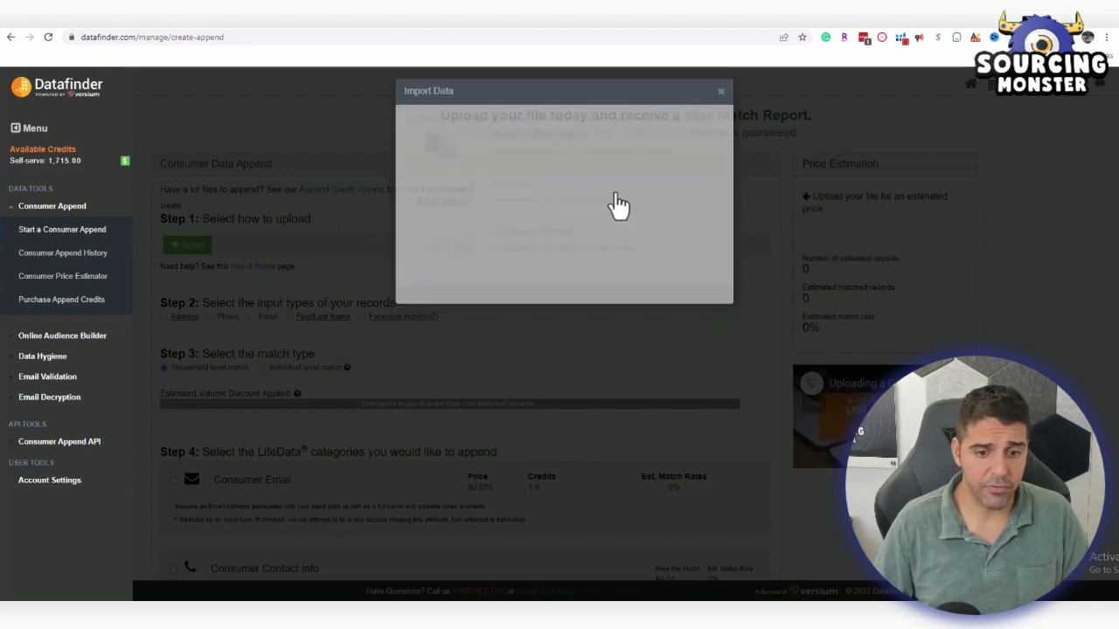
Examine the LifeData categories and prices, including Consumer Email, Consumer Contact Info, Social Media and Demographic.
scroll(318, 328, down, 2)
scroll(306, 343, down, 2)
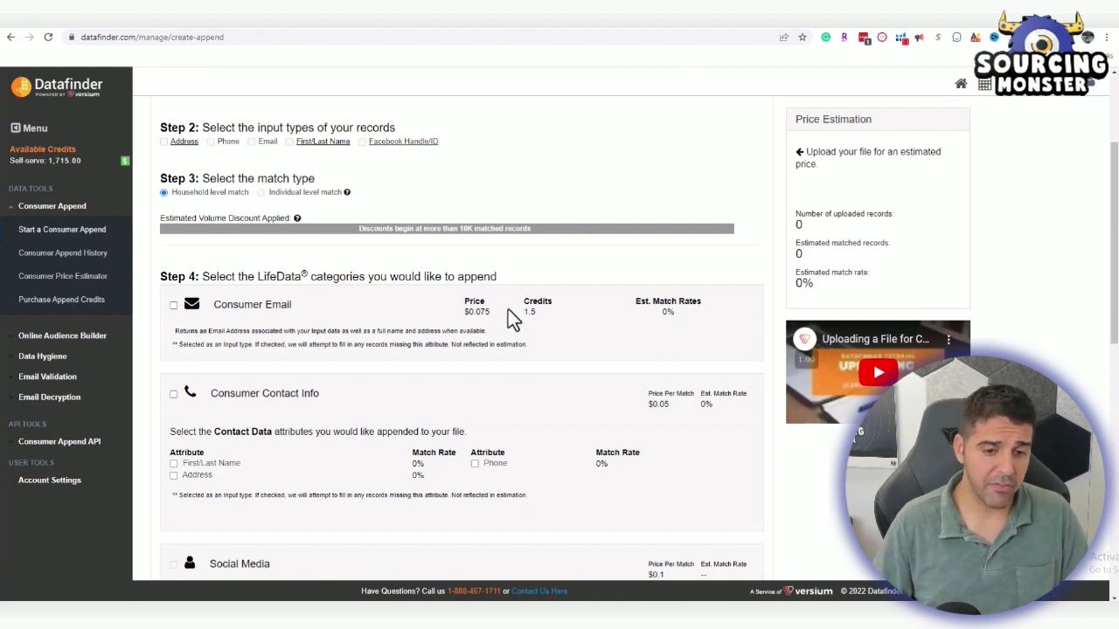
scroll(332, 347, down, 3)
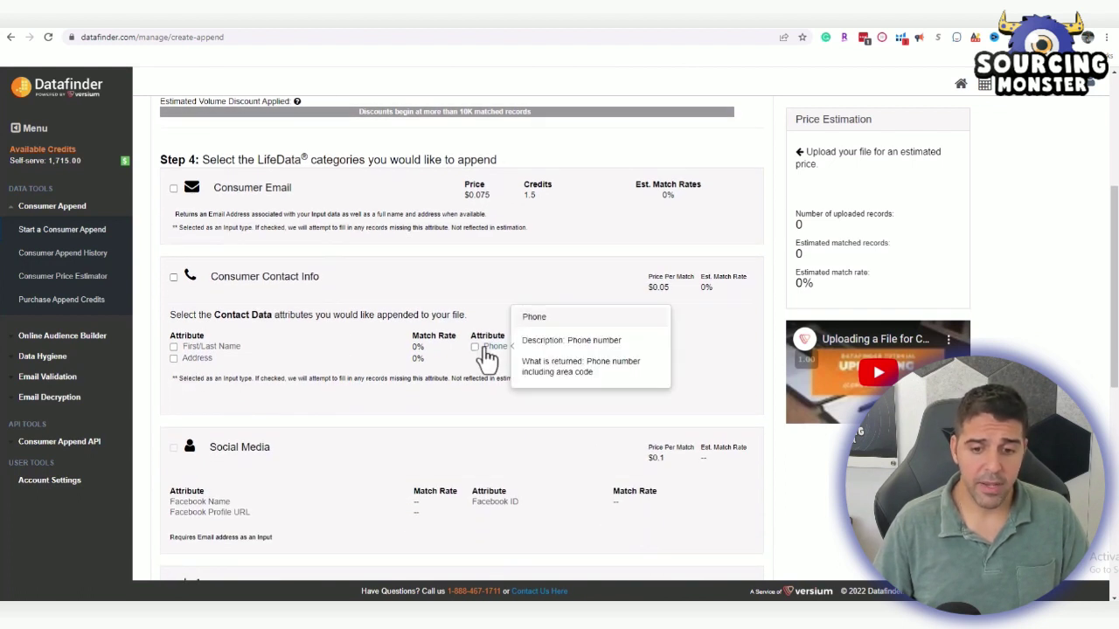
scroll(403, 289, down, 1)
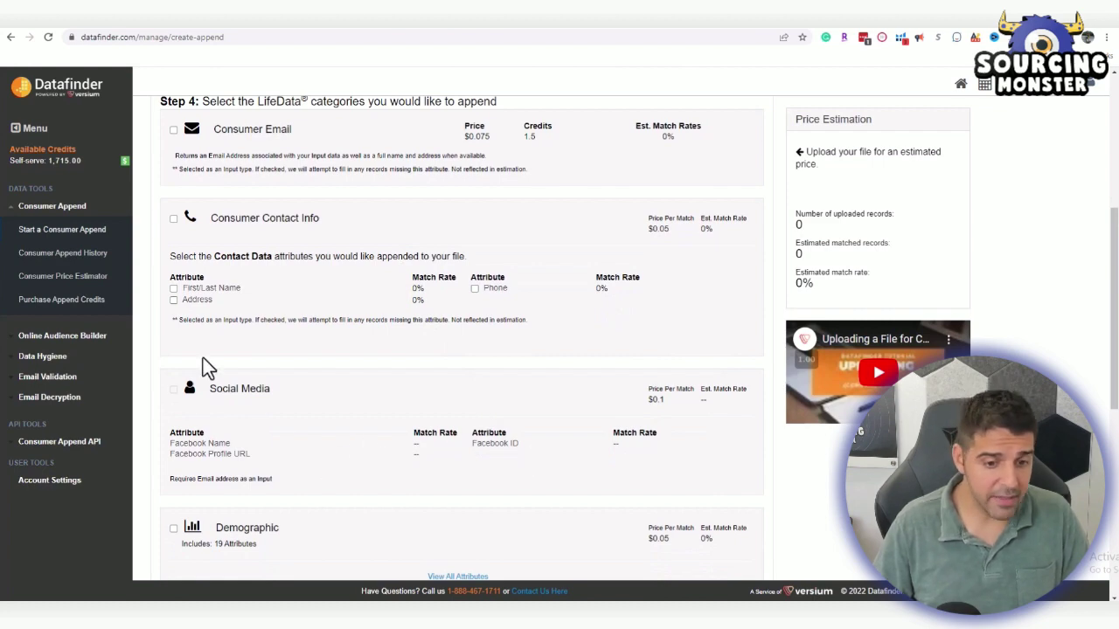
scroll(236, 345, down, 2)
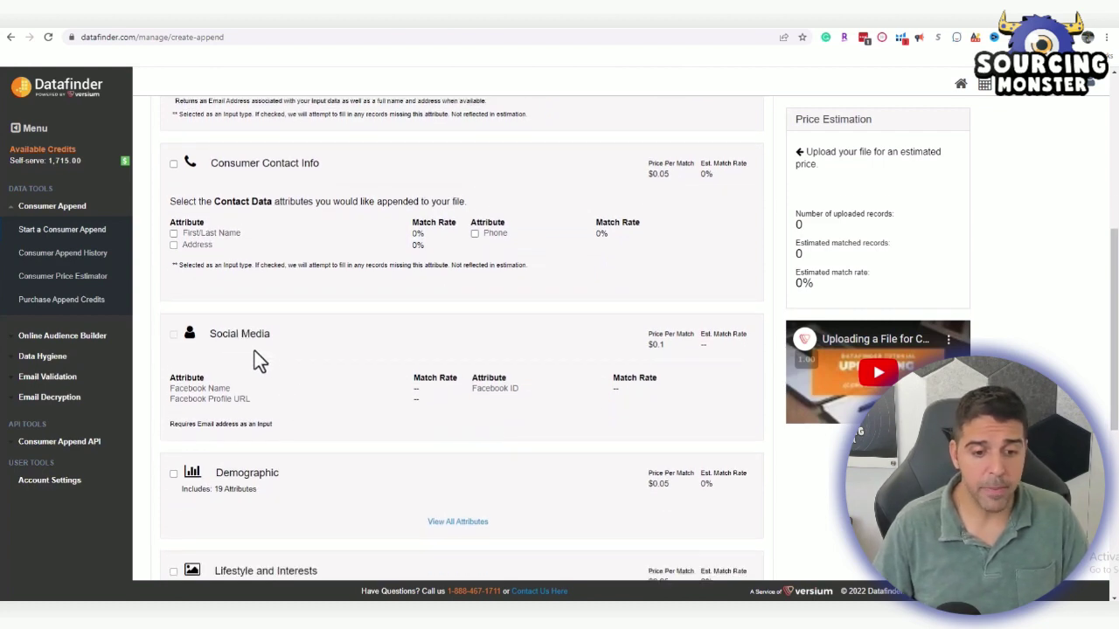
scroll(255, 351, up, 4)
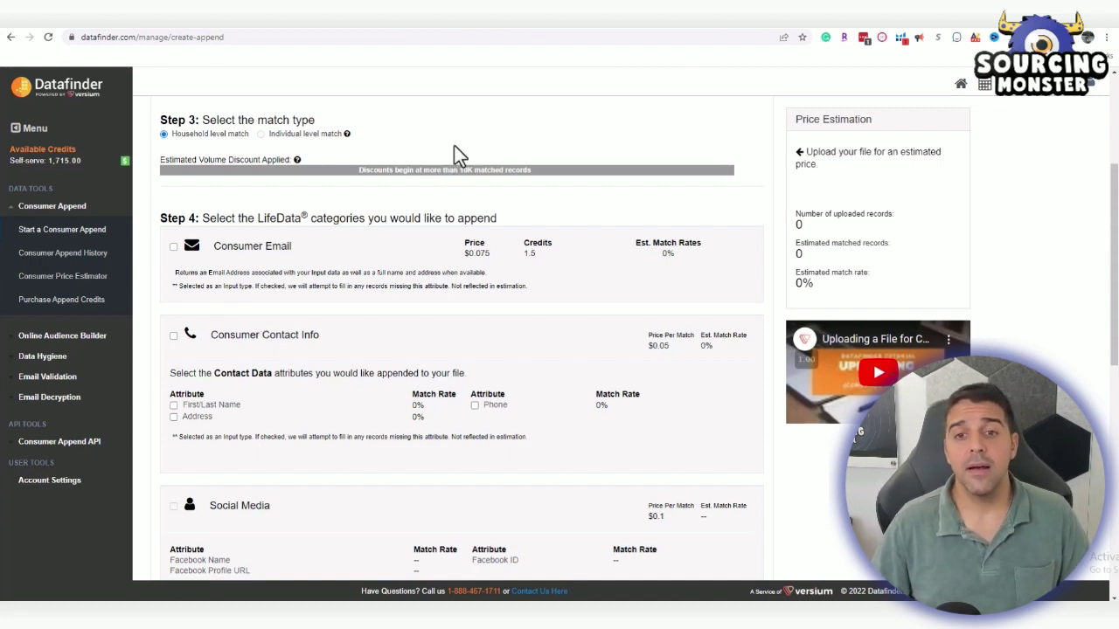
View the TaxJar homepage, then return to the Google Docs document and review its Zoho and TaxJar sections.
click(527, 33)
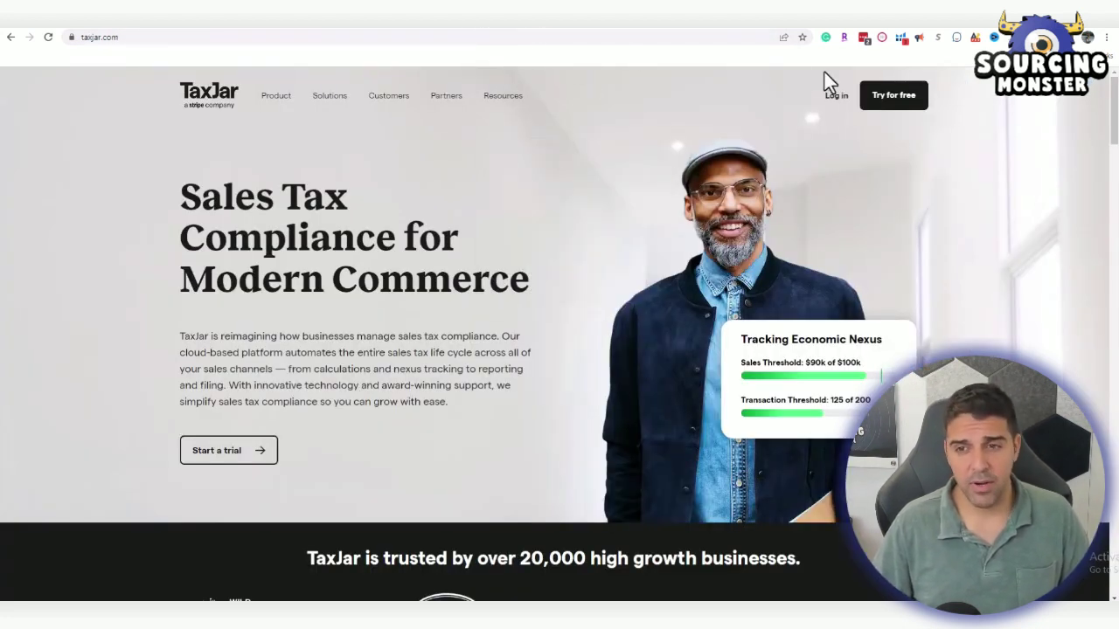
click(564, 18)
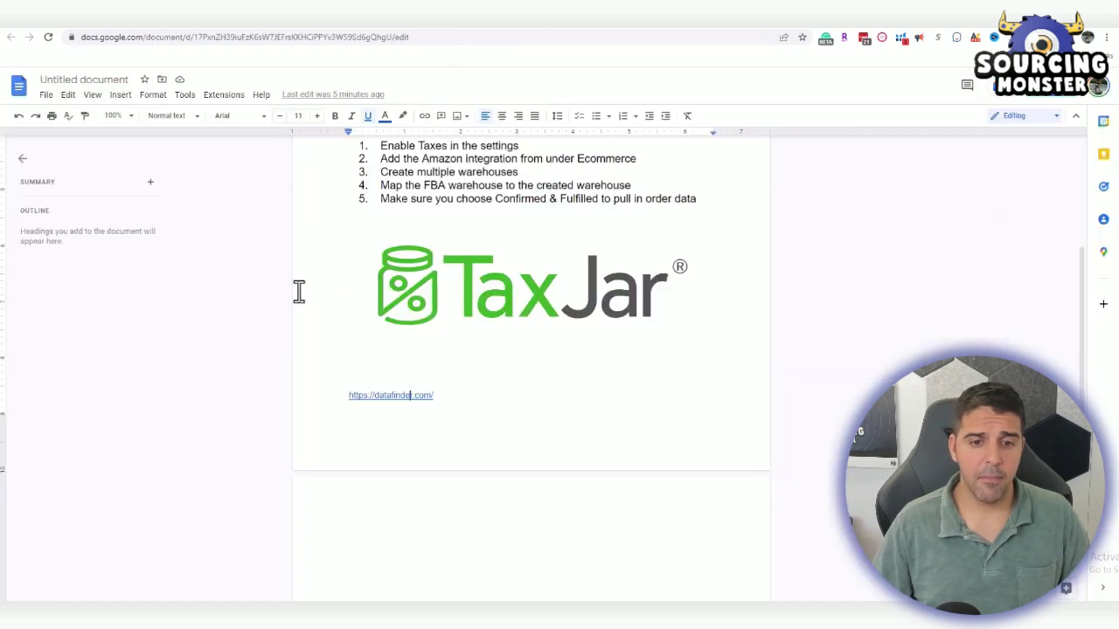
scroll(299, 291, up, 3)
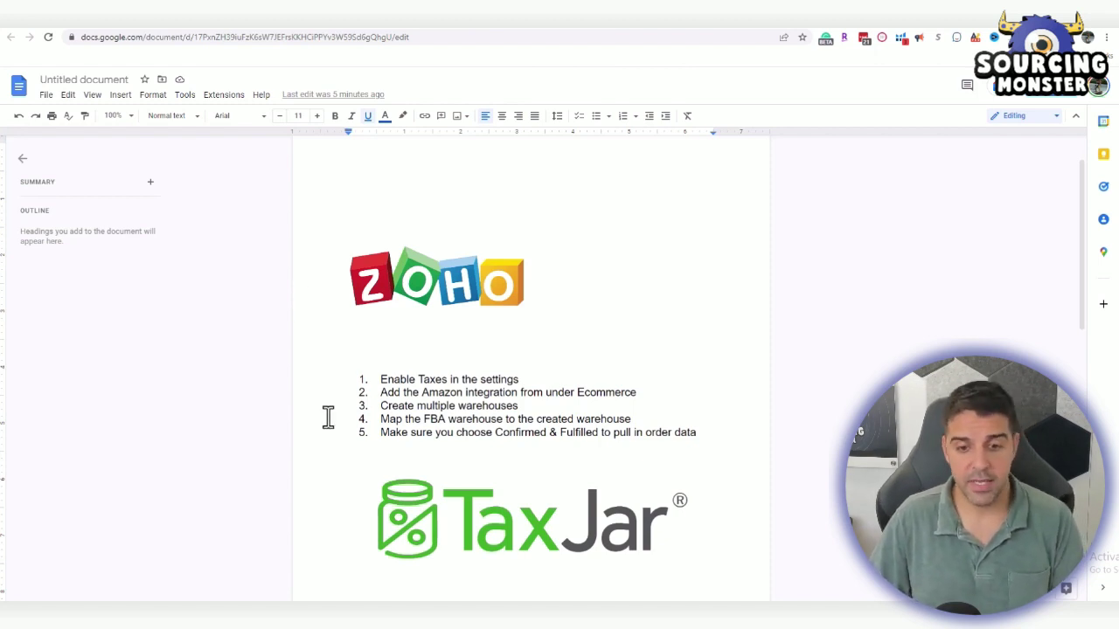
scroll(446, 343, down, 2)
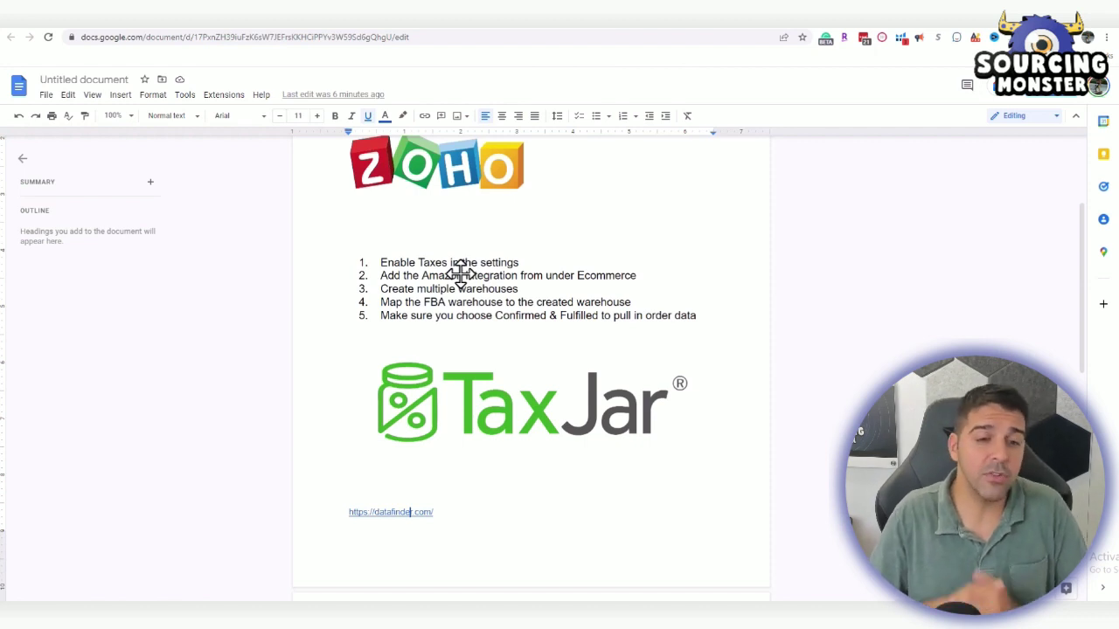
Point out the Zoho logo and the five-step setup list by selecting each in the document.
click(475, 169)
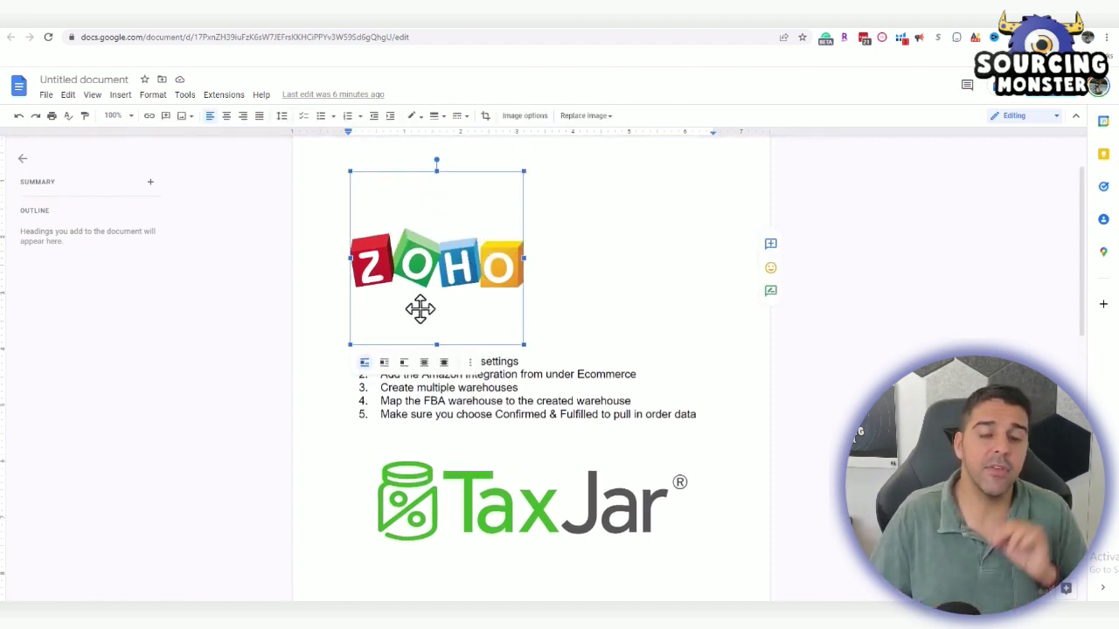
scroll(354, 353, down, 1)
click(389, 327)
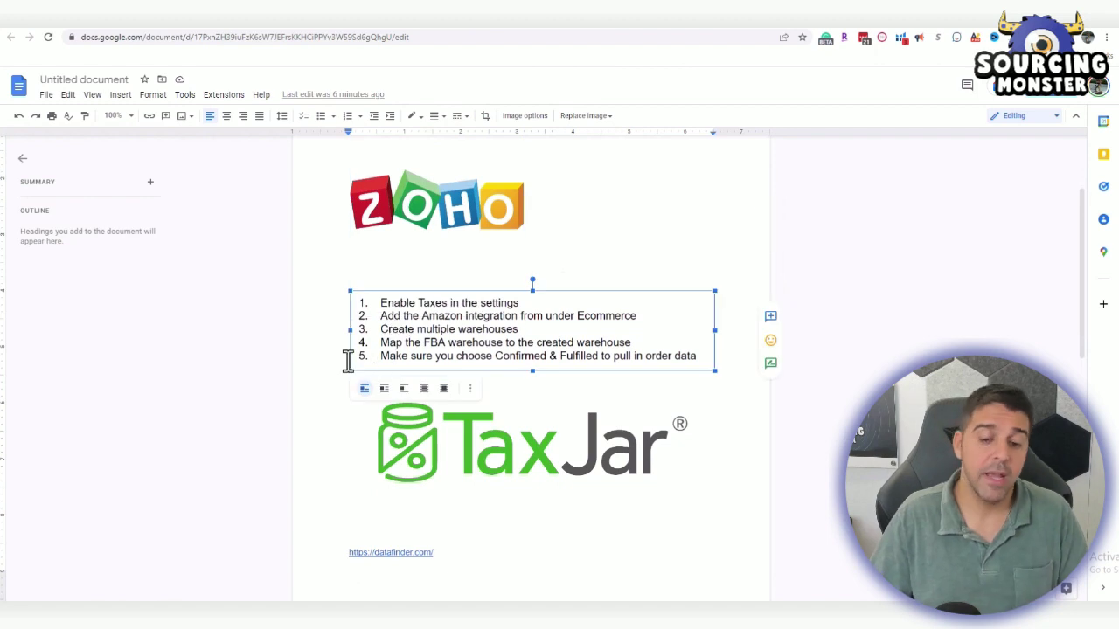
click(354, 411)
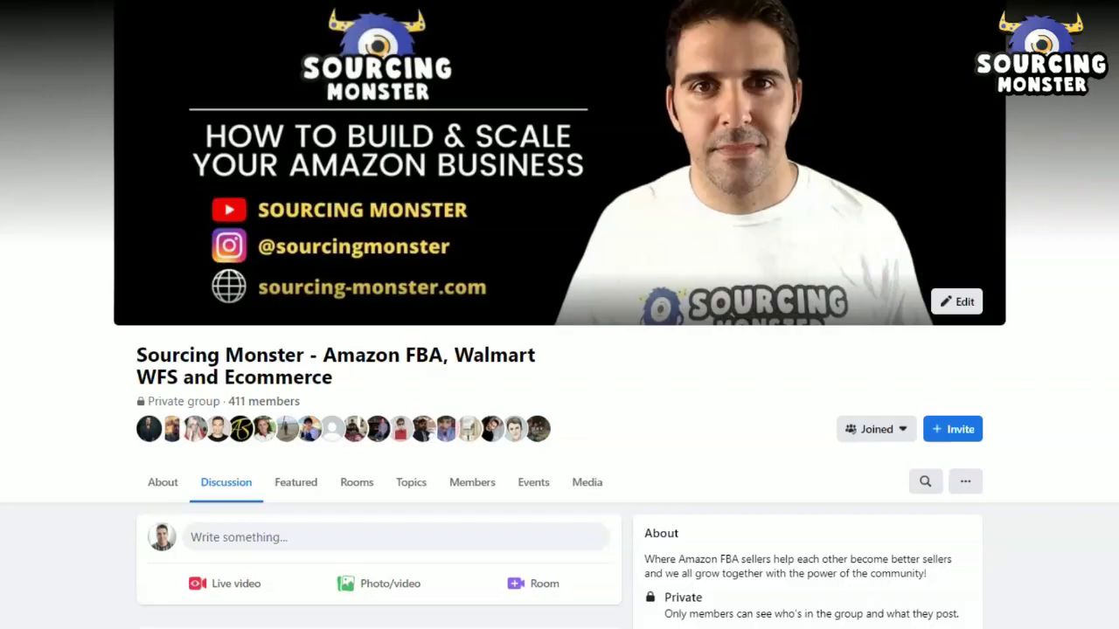
Browse the discussion posts in the Sourcing Monster Facebook group.
scroll(560, 350, down, 15)
scroll(379, 332, down, 20)
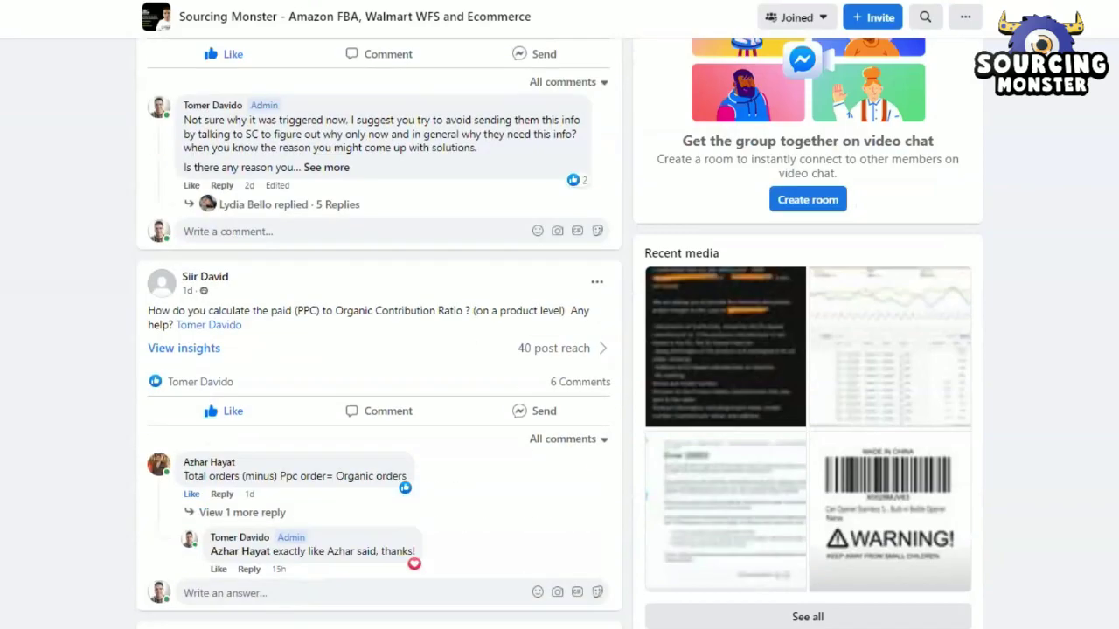